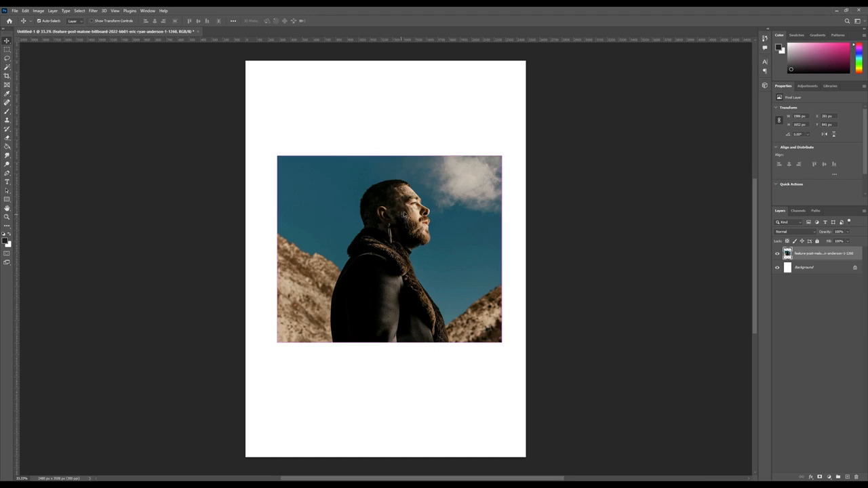
pyautogui.hotkey('ctrl', 't')
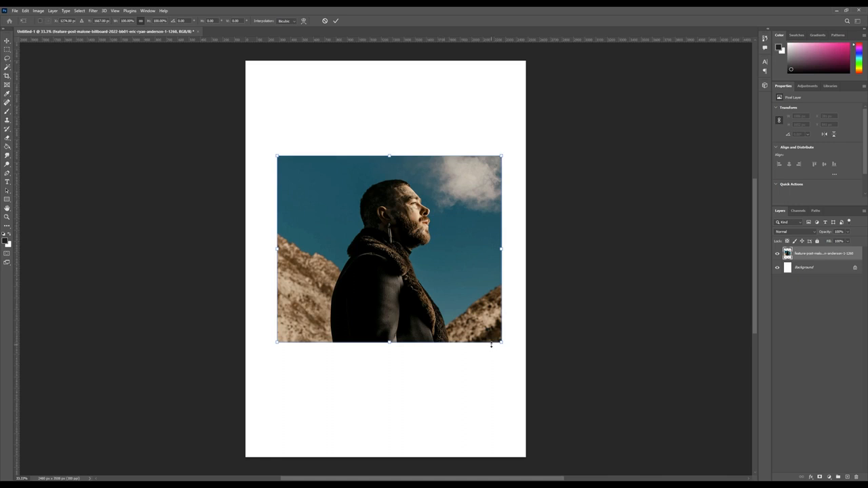
pyautogui.moveTo(419, 263); pyautogui.dragTo(398, 227)
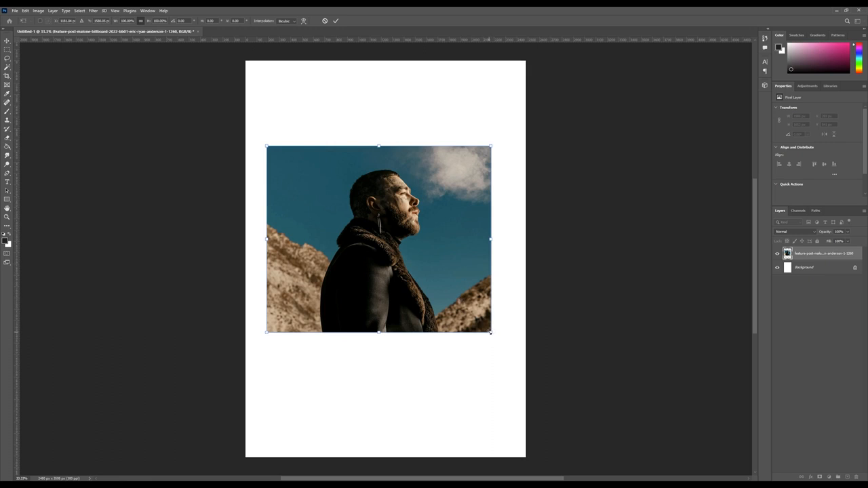
pyautogui.moveTo(491, 332); pyautogui.dragTo(656, 445)
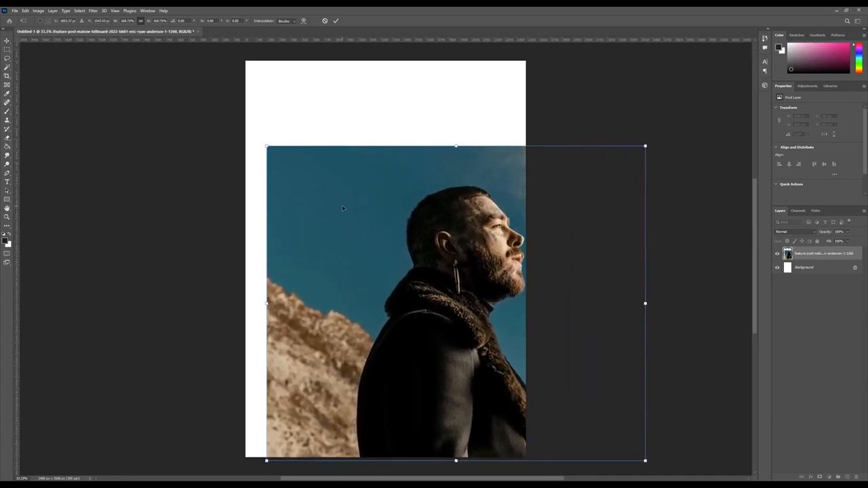
pyautogui.moveTo(265, 144); pyautogui.dragTo(204, 112)
pyautogui.moveTo(460, 202); pyautogui.dragTo(429, 202)
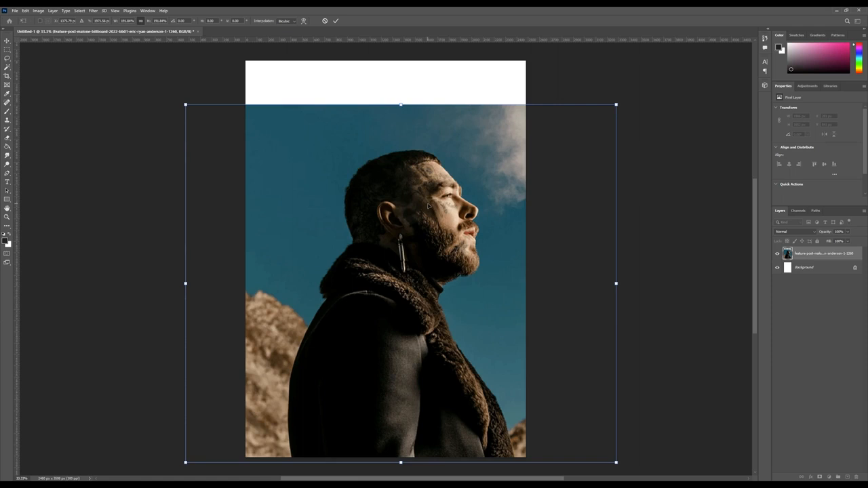
pyautogui.moveTo(428, 205); pyautogui.dragTo(422, 203)
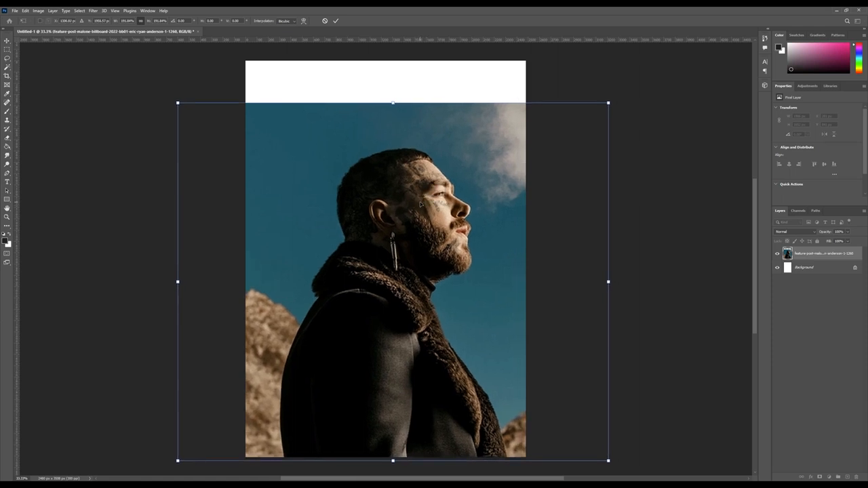
pyautogui.press('Return')
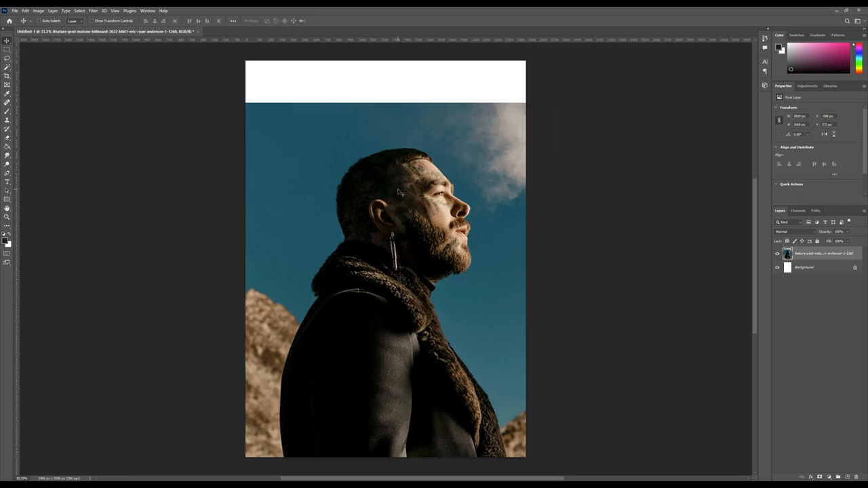
pyautogui.hotkey('ctrl', 'z')
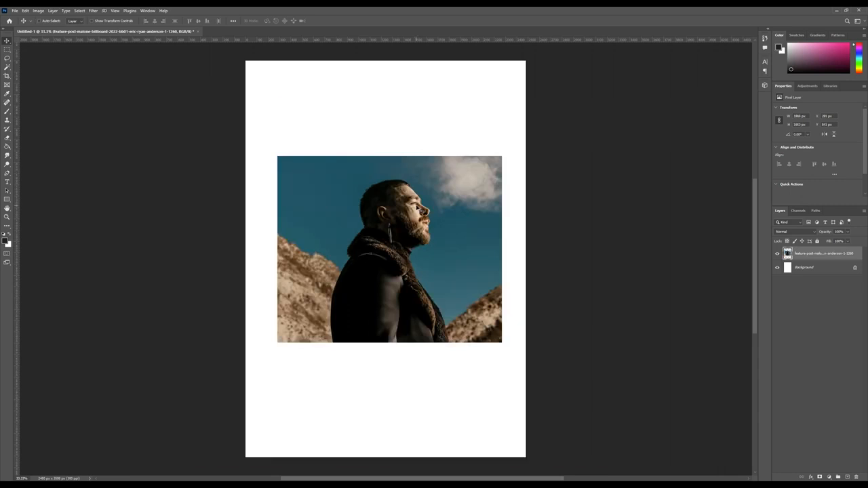
# Begin a Pen tool path at the photo's lower edge and trace the coat's back partway up, removing the curve's outgoing handle.
pyautogui.hotkey('ctrl', '+')
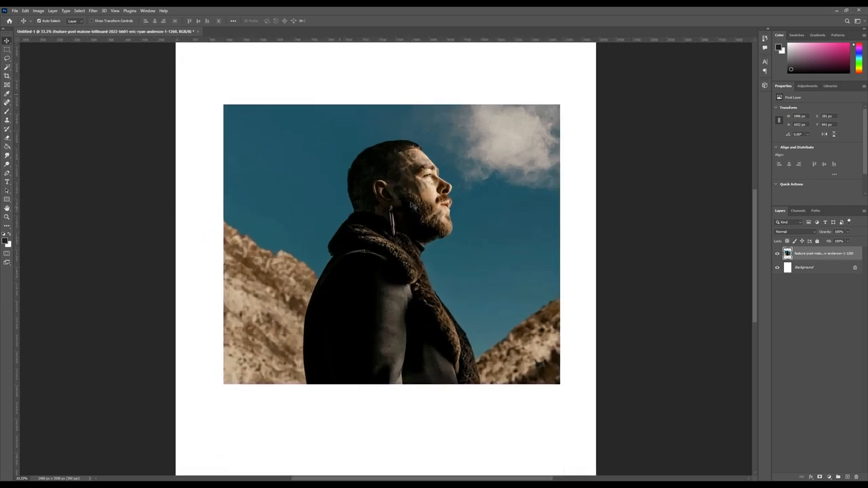
pyautogui.hotkey('ctrl', '+')
pyautogui.hotkey('ctrl', '+')
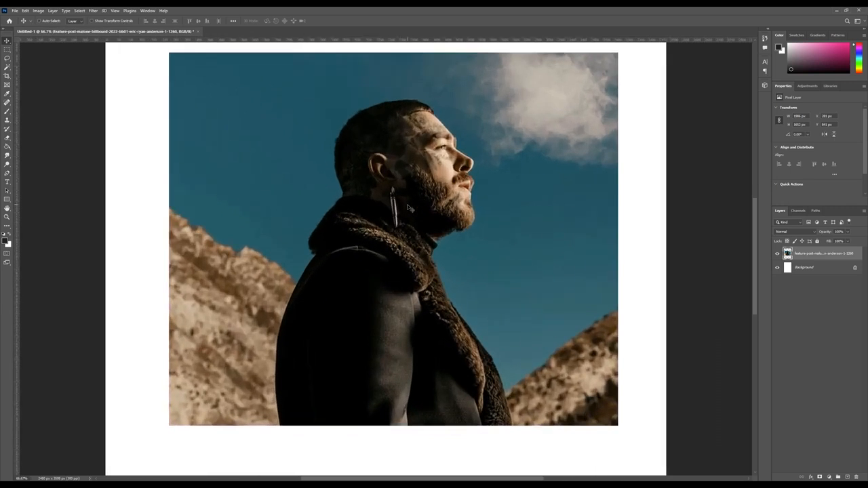
pyautogui.click(7, 174)
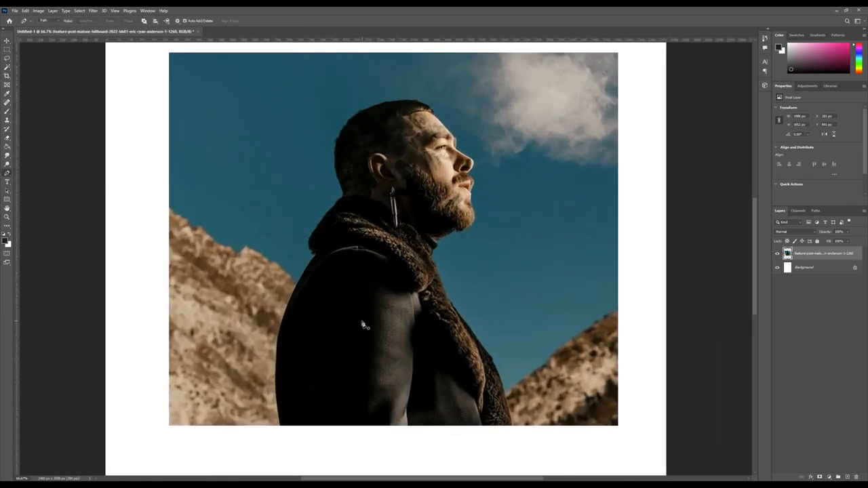
pyautogui.hotkey('ctrl', '+')
pyautogui.hotkey('ctrl', '+')
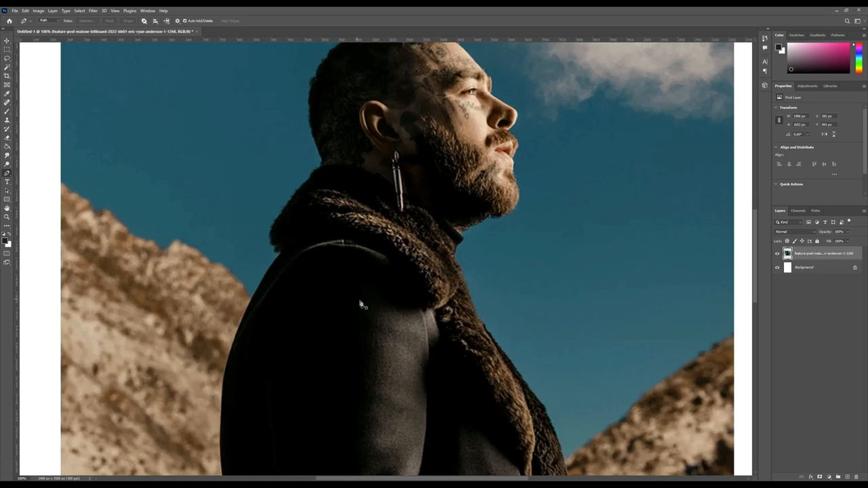
pyautogui.moveTo(367, 327); pyautogui.dragTo(354, 246)
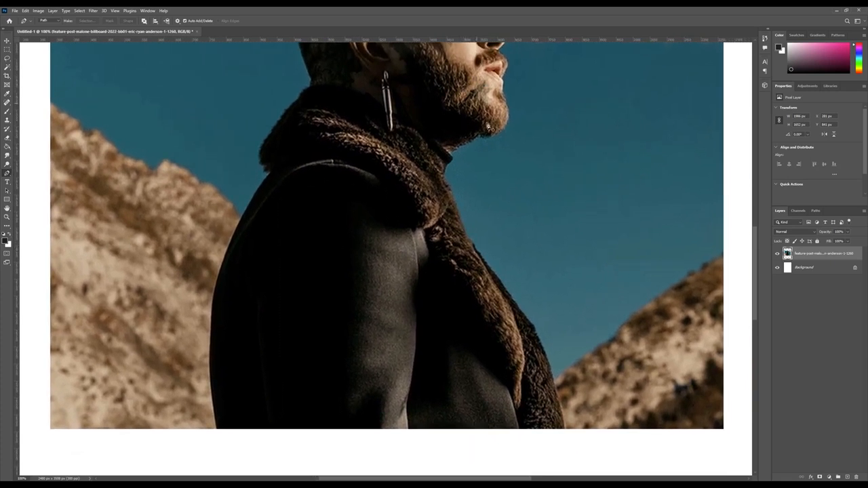
pyautogui.click(219, 430)
pyautogui.click(222, 272)
pyautogui.moveTo(223, 272); pyautogui.dragTo(247, 192)
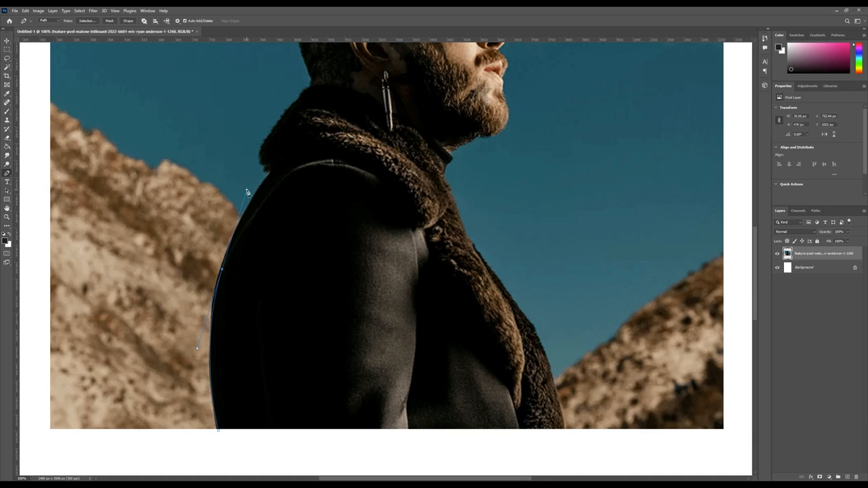
pyautogui.keyDown('alt'); pyautogui.click(225, 270); pyautogui.keyUp('alt')
# Continue the path with a curved segment along the upper back to the base of the fur collar, and remove the outgoing handle.
pyautogui.hotkey('ctrl', '+')
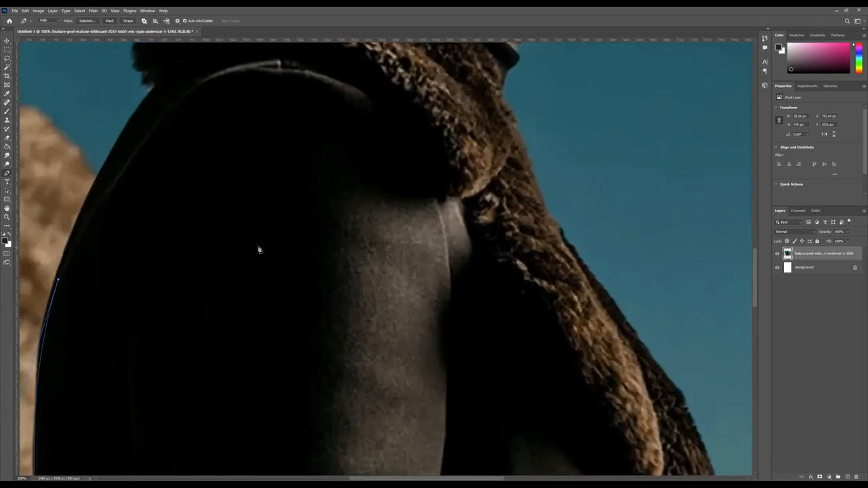
pyautogui.moveTo(215, 236); pyautogui.dragTo(381, 340)
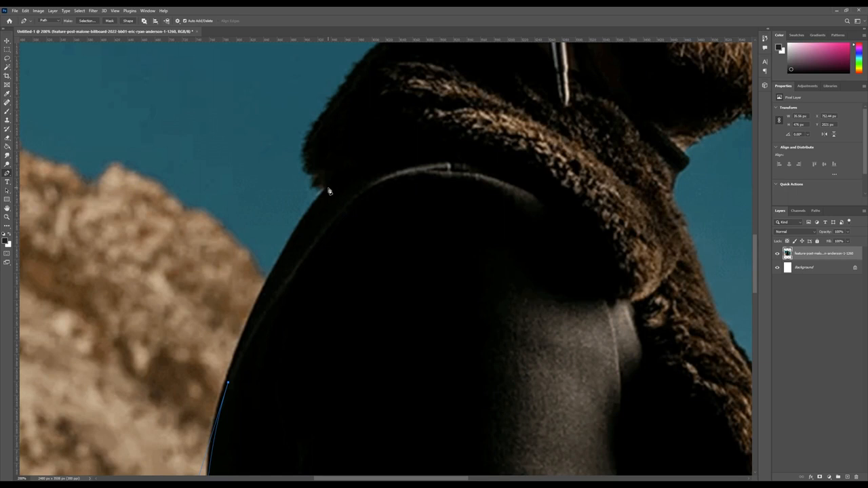
pyautogui.moveTo(328, 191); pyautogui.dragTo(396, 108)
pyautogui.click(328, 192)
# Trace the outer edge of the fur collar up to the nape and hairline, removing outgoing handles where the outline changes direction.
pyautogui.moveTo(373, 156); pyautogui.dragTo(312, 315)
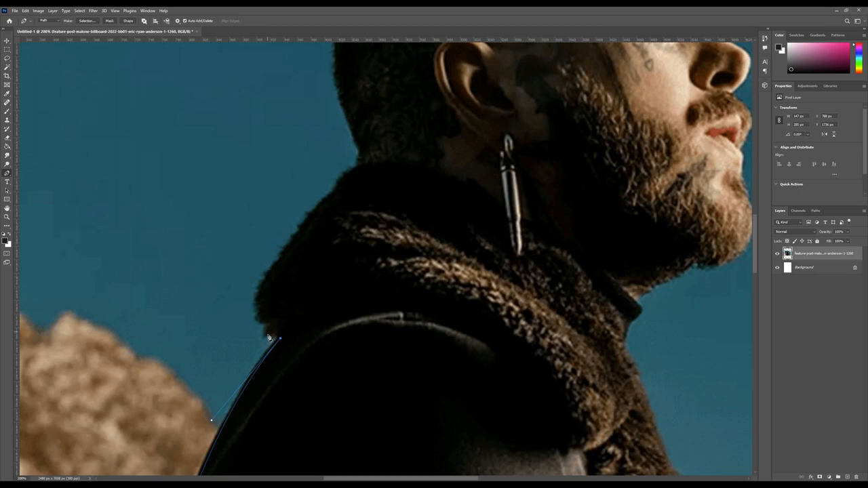
pyautogui.click(275, 273)
pyautogui.moveTo(275, 272); pyautogui.dragTo(303, 230)
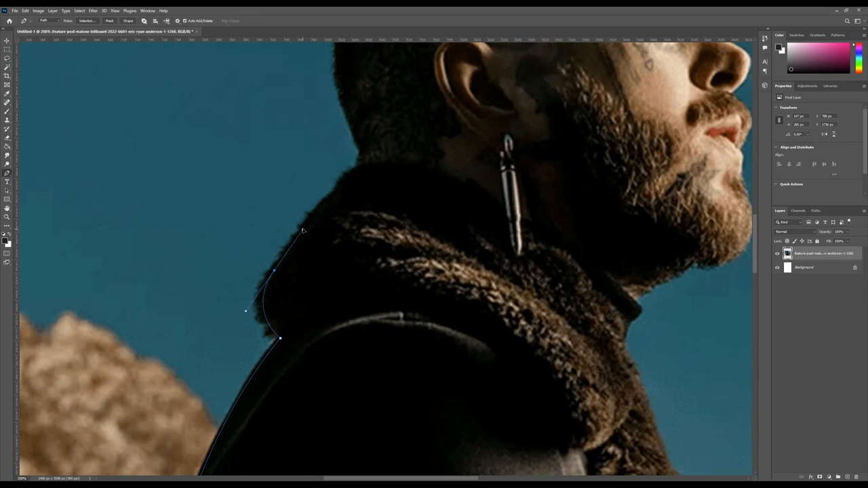
pyautogui.keyDown('alt'); pyautogui.click(274, 272); pyautogui.keyUp('alt')
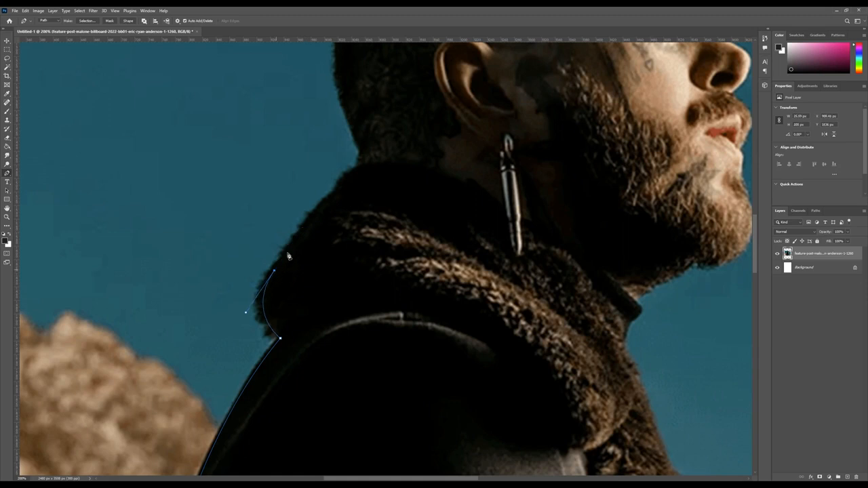
pyautogui.click(341, 189)
pyautogui.click(360, 167)
pyautogui.moveTo(362, 167); pyautogui.dragTo(365, 145)
pyautogui.keyDown('alt'); pyautogui.click(362, 167); pyautogui.keyUp('alt')
pyautogui.keyDown('alt'); pyautogui.click(363, 149); pyautogui.keyUp('alt')
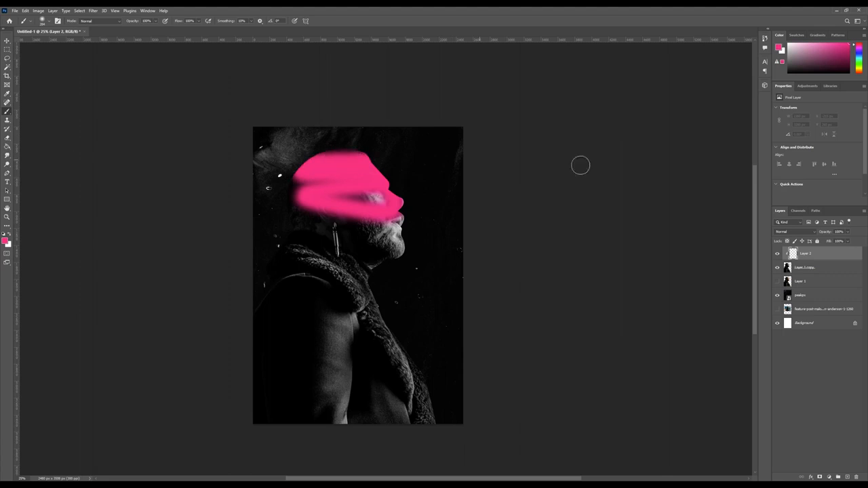
# Paint pink over the mouth and beard on the layer clipped to the portrait cutout.
pyautogui.moveTo(400, 227); pyautogui.dragTo(406, 250)
pyautogui.moveTo(426, 215)
pyautogui.mouseDown()
pyautogui.moveTo(486, 321)
pyautogui.moveTo(467, 386)
pyautogui.moveTo(356, 360)
pyautogui.moveTo(286, 229)
pyautogui.moveTo(140, 275)
pyautogui.mouseUp()
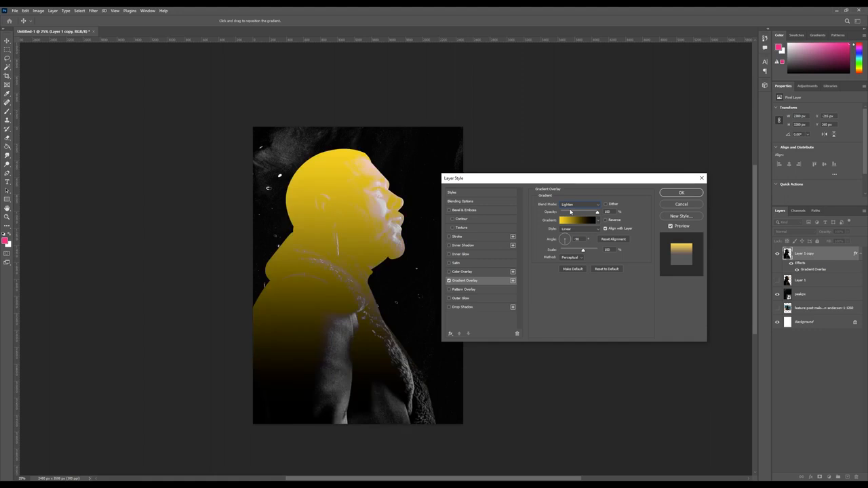
# Step the portrait's yellow-to-black gradient overlay through blend modes after Lighten, including Linear Dodge (Add).
pyautogui.click(570, 212)
pyautogui.press('Down')
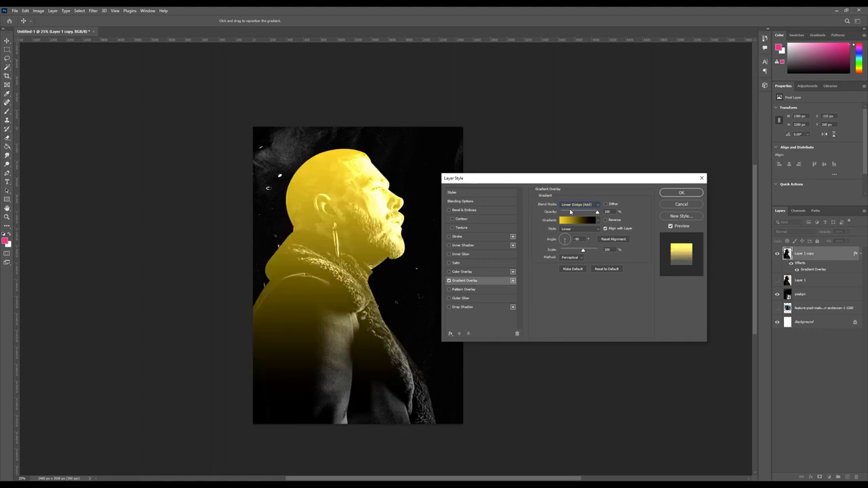
pyautogui.press('Down')
pyautogui.press('Down')
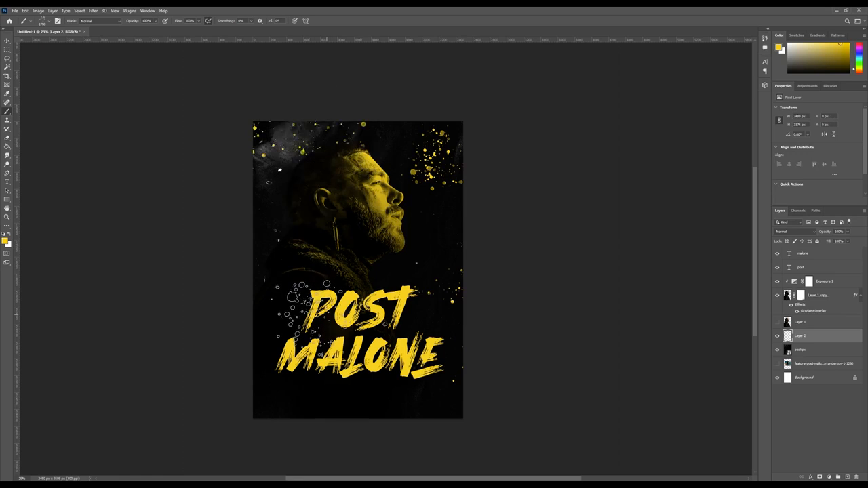
# Undo the large yellow splatter stamps around the portrait.
pyautogui.hotkey('ctrl', 'z')
pyautogui.click(344, 202)
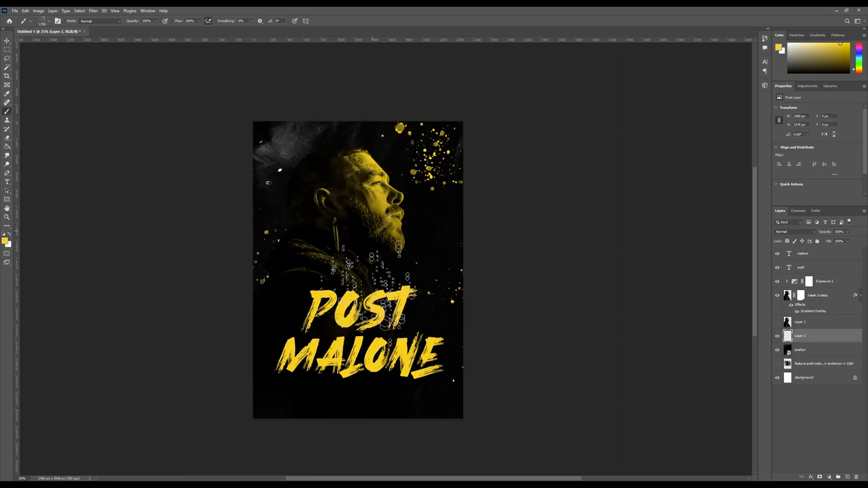
pyautogui.hotkey('ctrl', 'z')
pyautogui.hotkey('ctrl', 'z')
pyautogui.hotkey('ctrl', 'z')
# Reduce the splatter brush size and stamp four small yellow splatters on Layer 2 in the dark area in front of the face.
pyautogui.press('[')
pyautogui.press('[')
pyautogui.press('[')
pyautogui.press('[')
pyautogui.press('[')
pyautogui.press('[')
pyautogui.press('[')
pyautogui.press('[')
pyautogui.press('[')
pyautogui.press('[')
pyautogui.press('[')
pyautogui.click(409, 153)
pyautogui.click(442, 136)
pyautogui.click(434, 214)
pyautogui.click(441, 250)
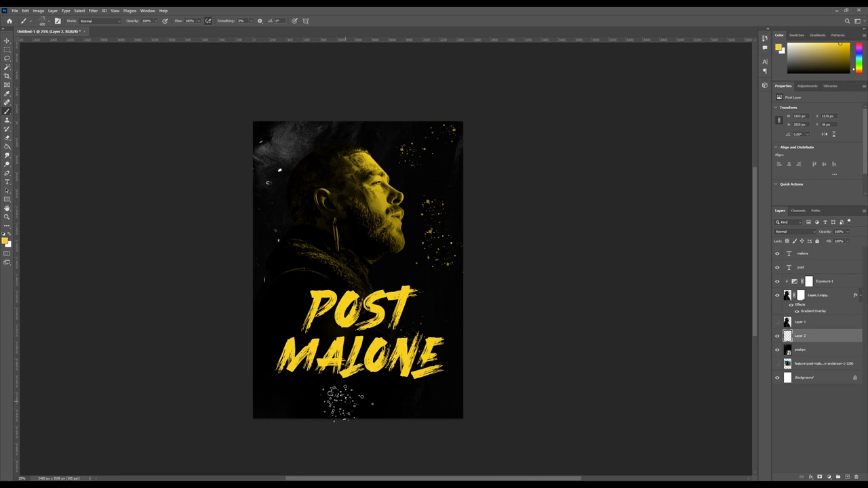
# Stamp more small yellow splatters around and behind the POST MALONE lettering, and select the "malone" text layer.
pyautogui.click(412, 289)
pyautogui.click(341, 343)
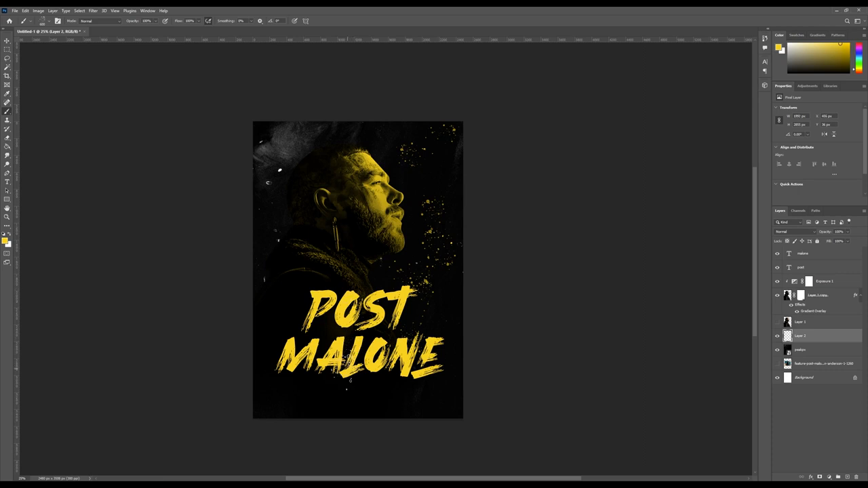
pyautogui.click(323, 339)
pyautogui.click(318, 341)
pyautogui.click(832, 257)
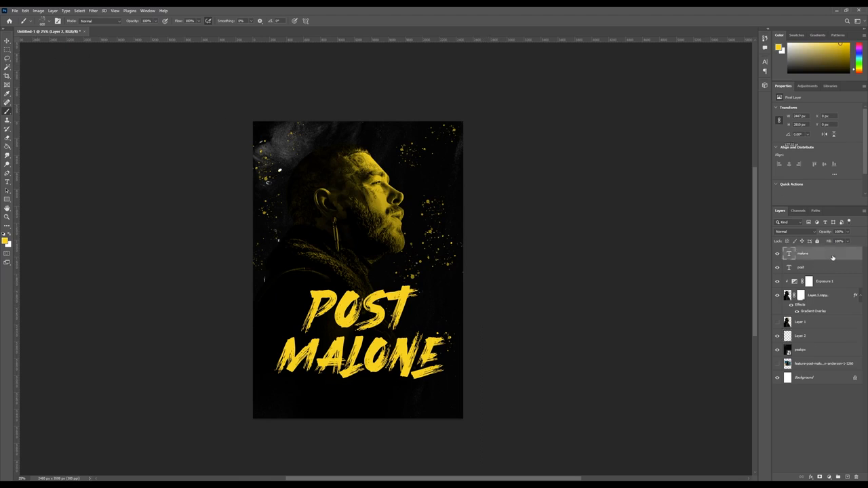